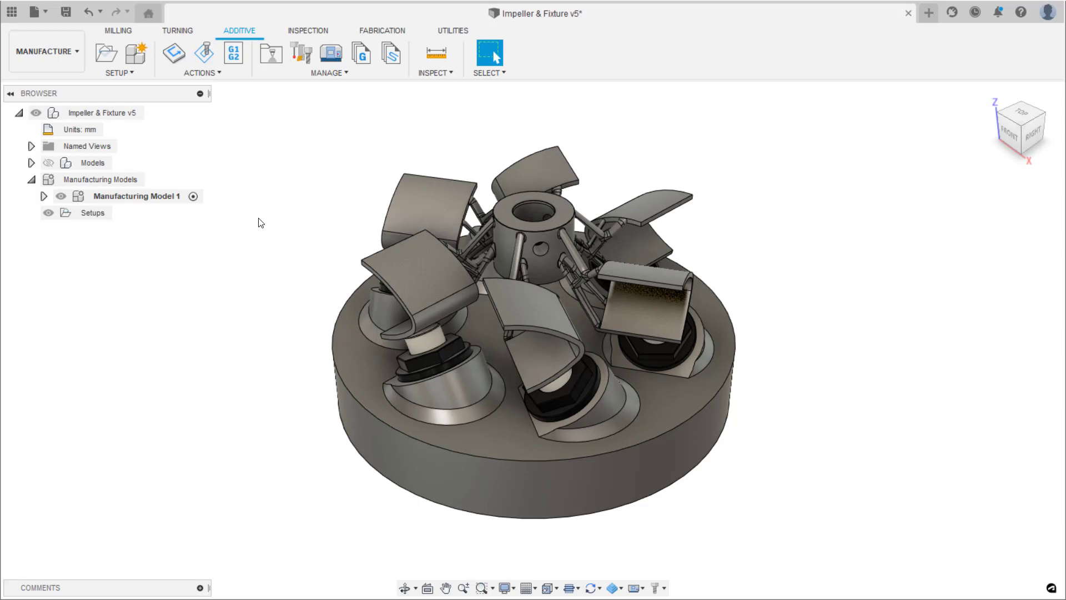
- Create Manufacturing Model 2 and start editing it
click(134, 56)
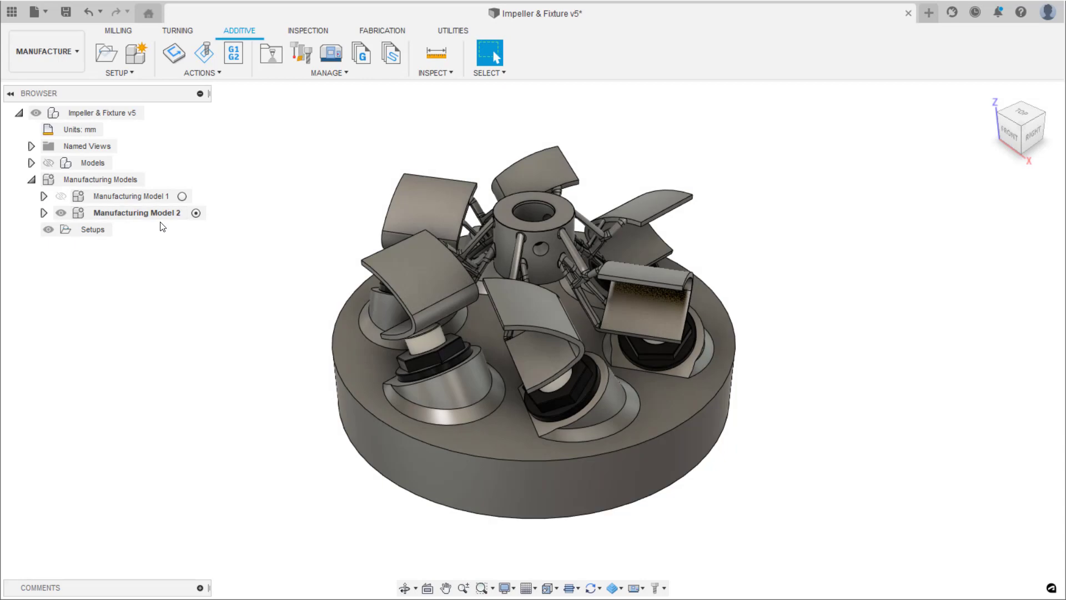
click(161, 216)
right_click(162, 215)
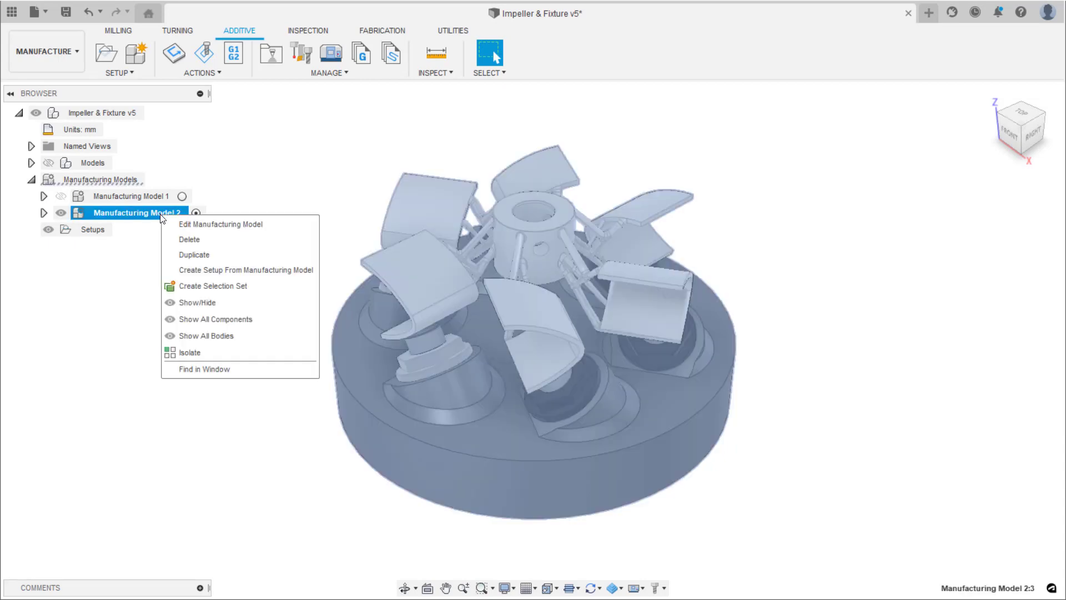
click(177, 225)
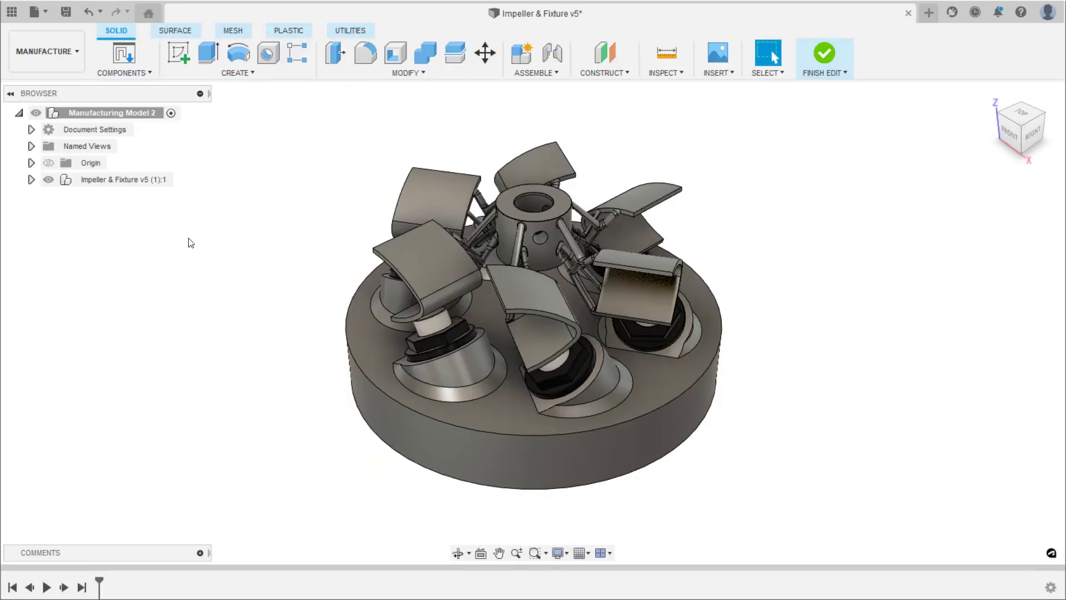
- Remove the Blue Photon Inserts, Blue Photon Grippers and Fixture:1 components, leaving only the impeller
click(31, 180)
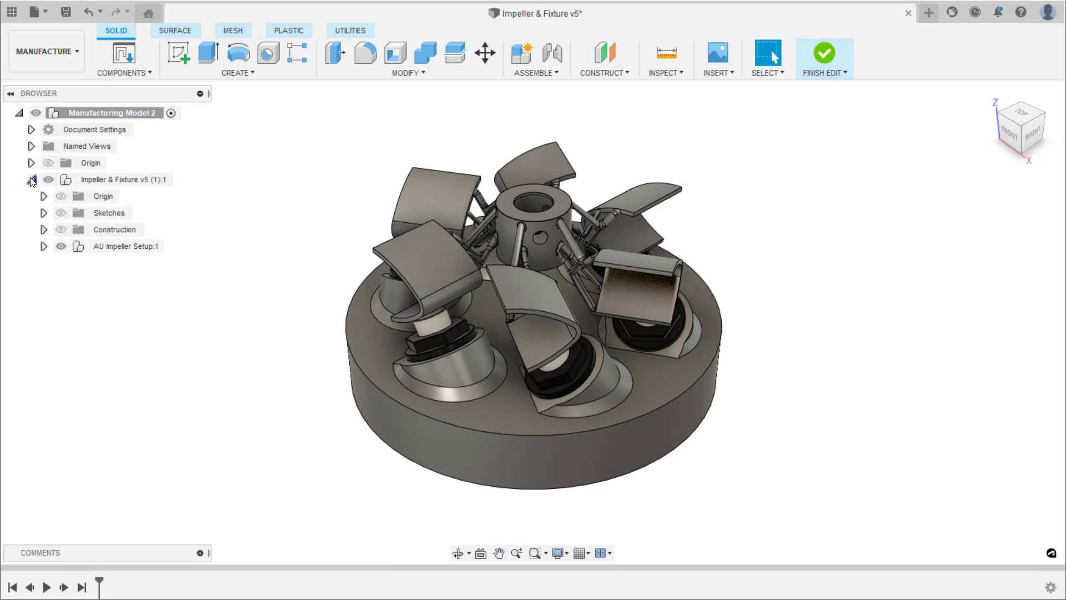
click(43, 246)
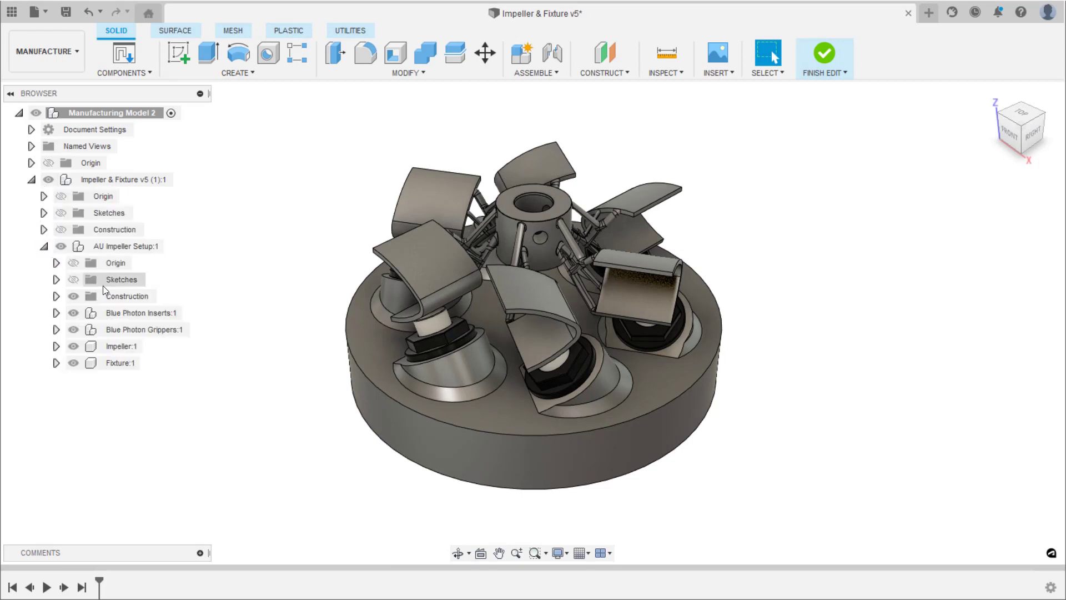
click(118, 313)
ctrl+click(120, 328)
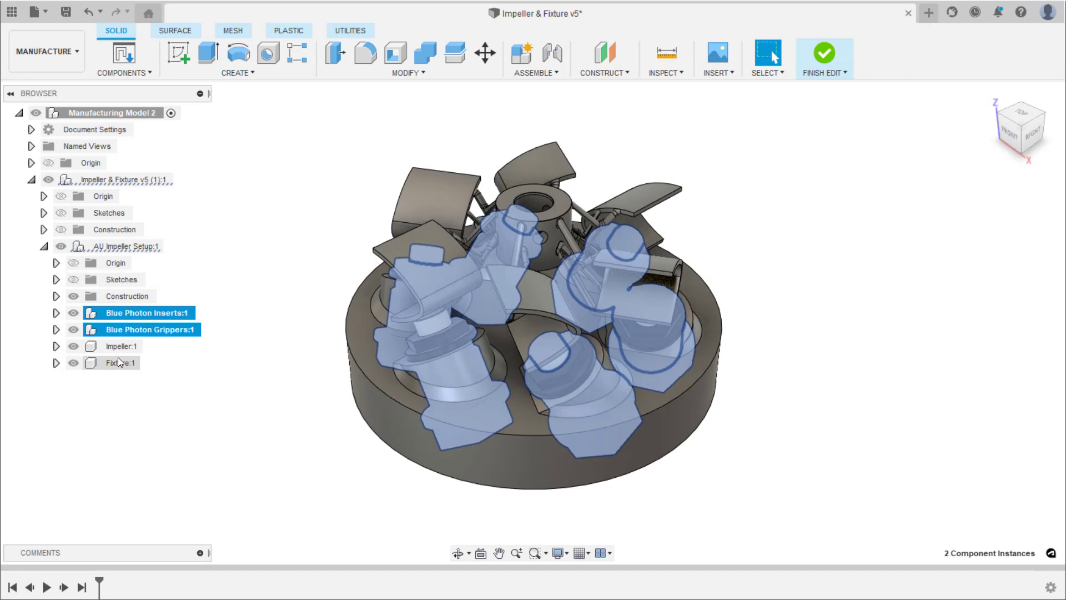
right_click(117, 363)
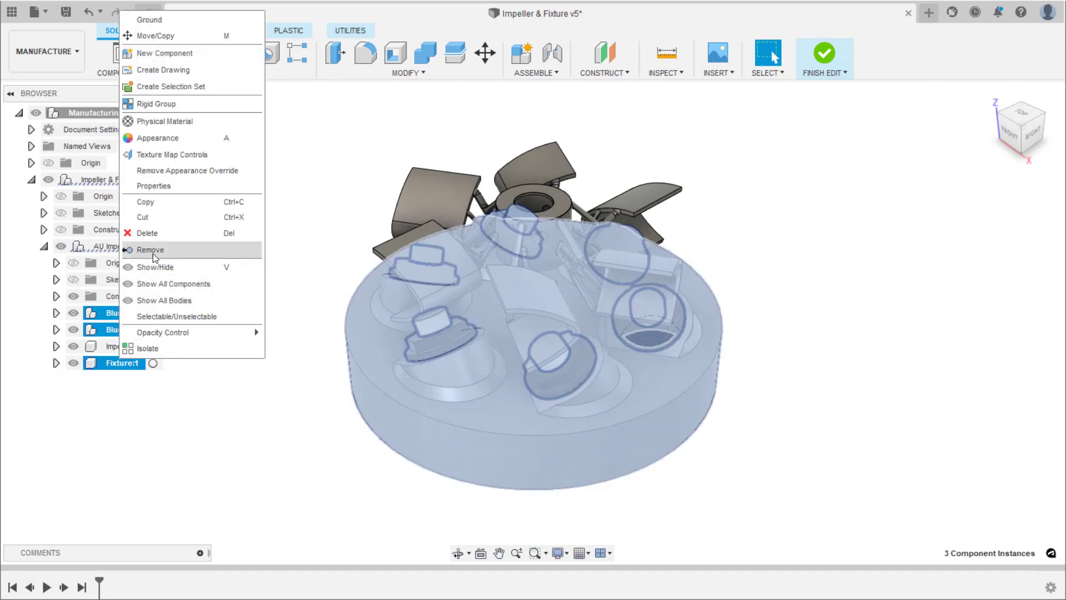
click(152, 253)
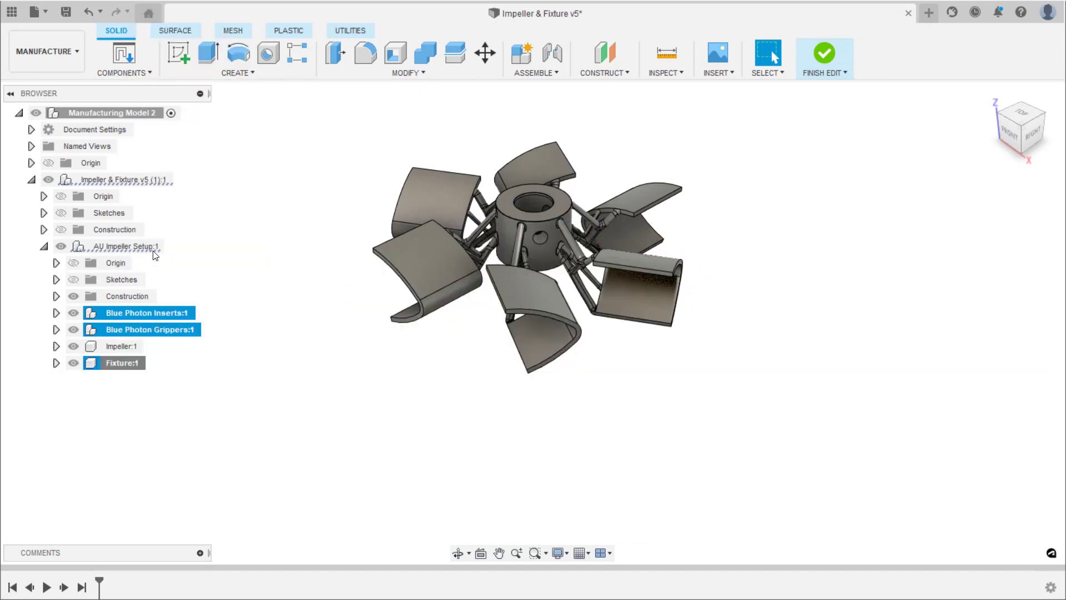
- Rectangular-pattern the impeller body into a 2 × 2 grid spaced 105 mm, then finish editing
click(31, 180)
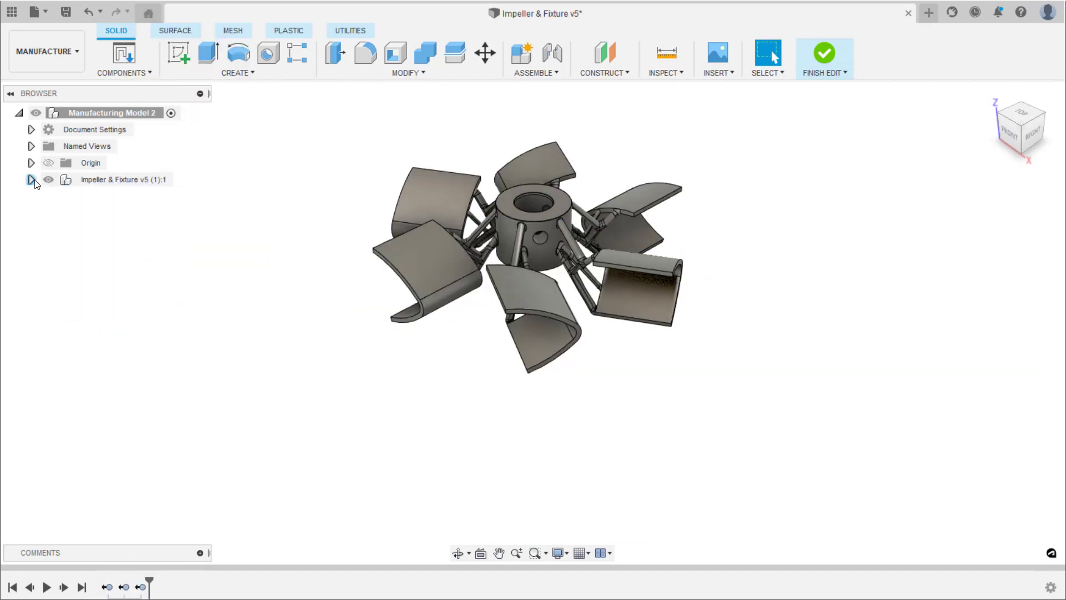
click(298, 53)
click(991, 194)
click(971, 228)
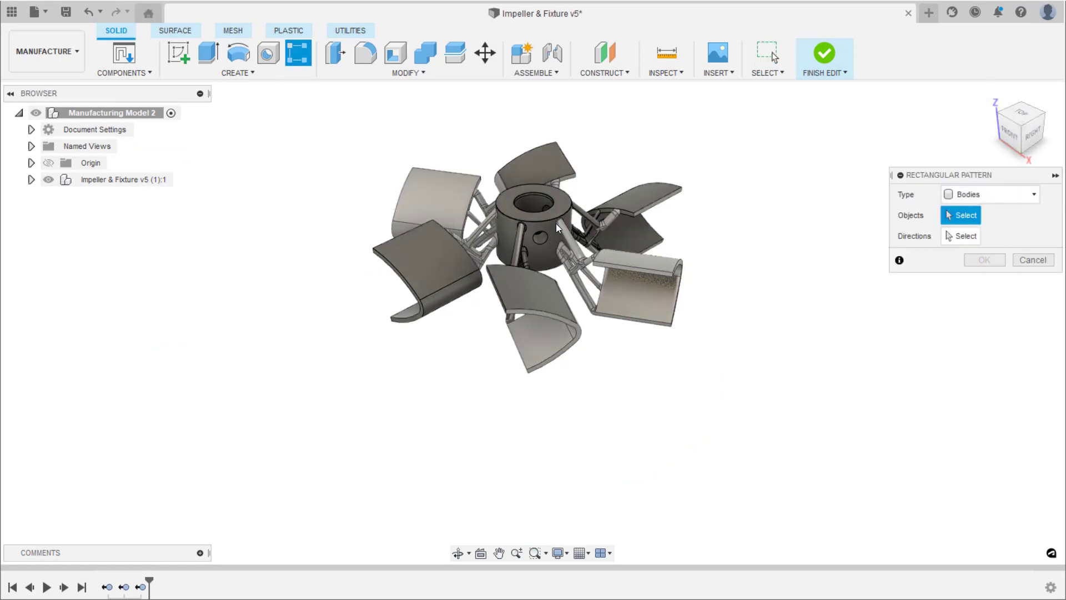
click(557, 225)
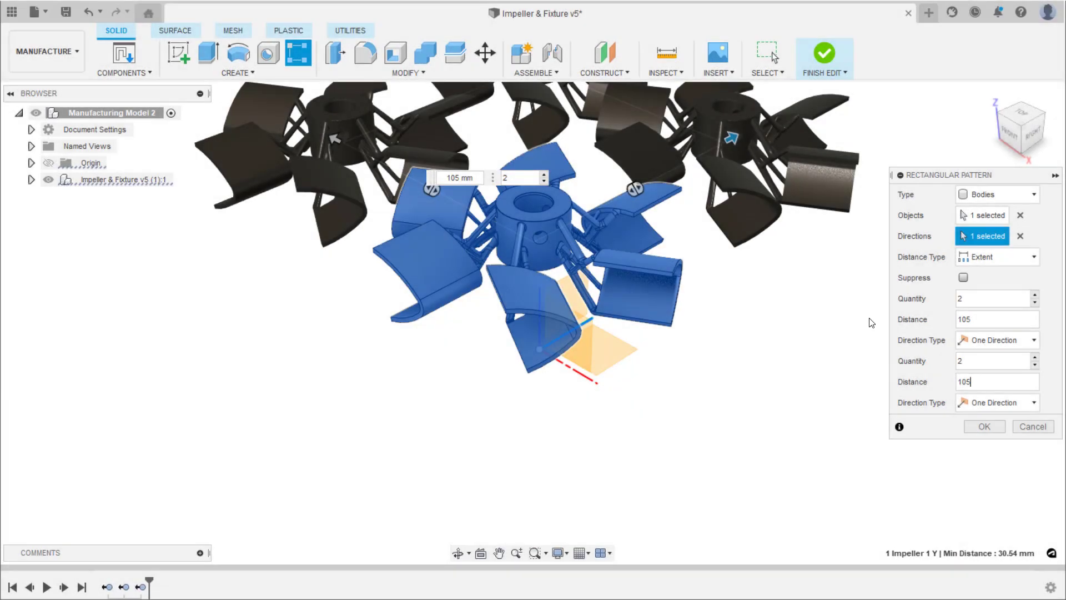
middle_drag(875, 326, 890, 459)
scroll(890, 460, up, 2)
click(977, 425)
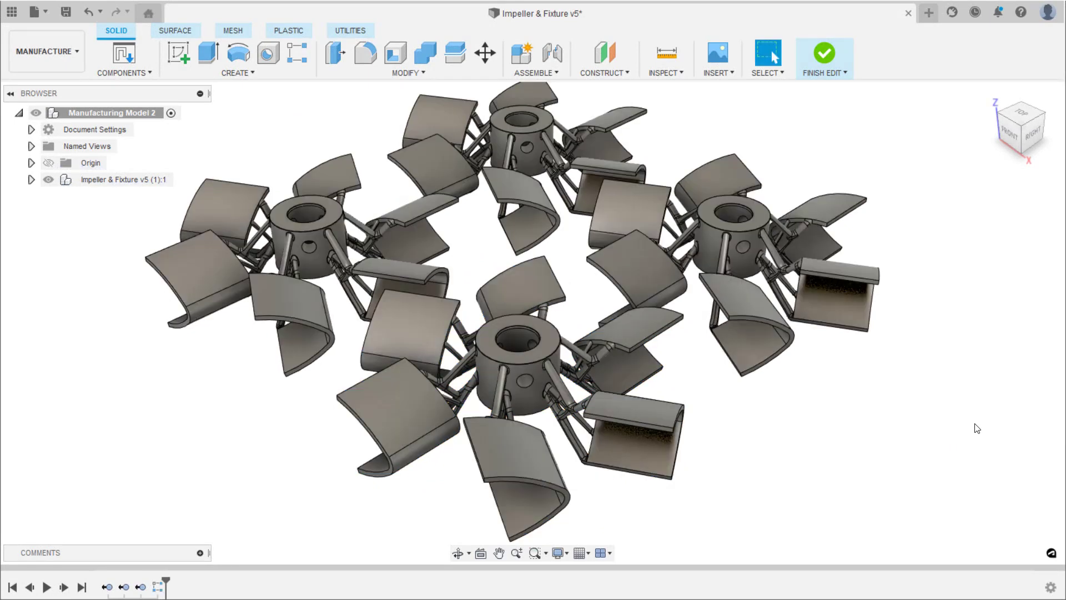
click(830, 56)
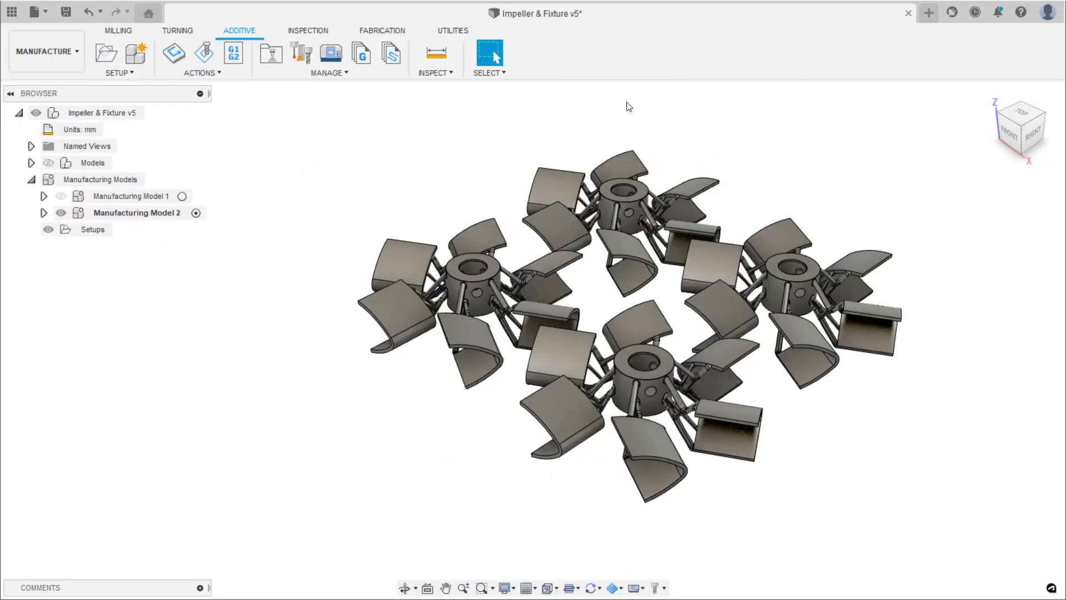
- Create a new additive setup, Setup2, from the Additive tab's Setup menu
click(111, 58)
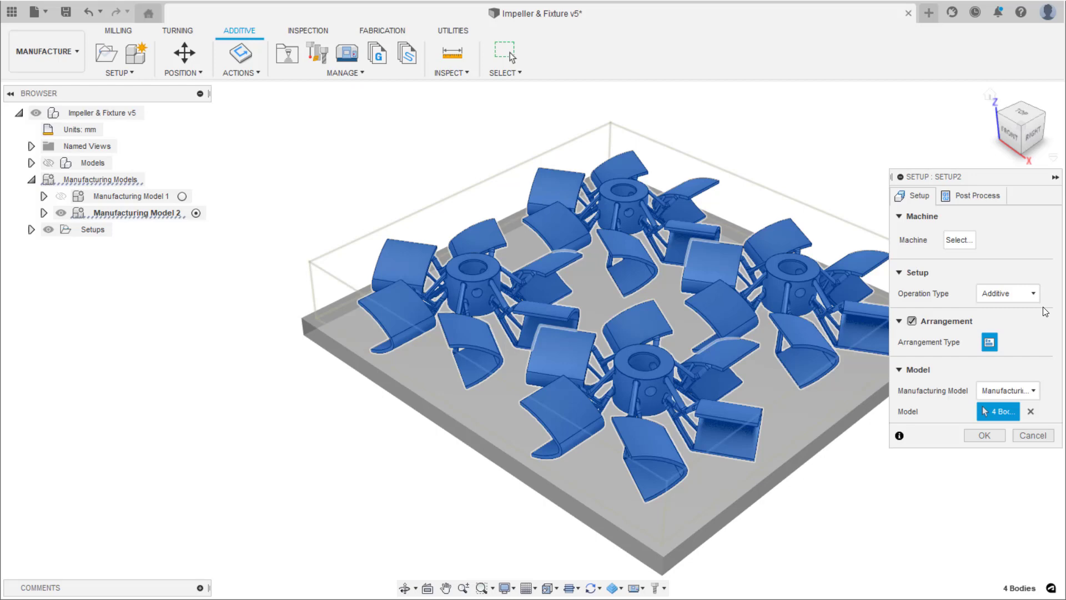
- Pick the Renishaw RenAM 500Q from the Fusion 360 library's MPBF machines as Setup2's machine
click(968, 237)
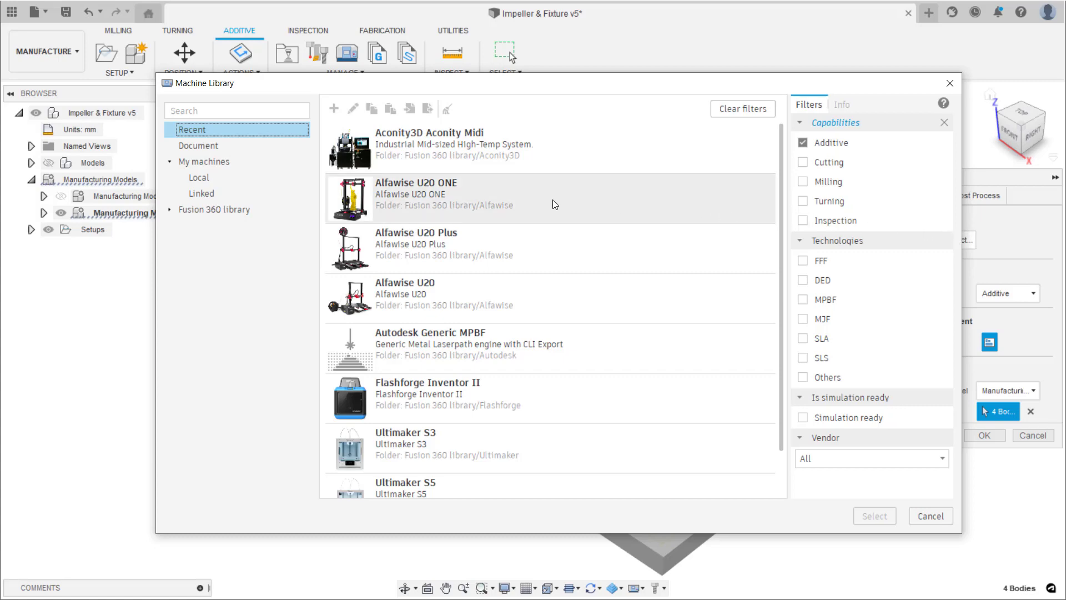
click(249, 206)
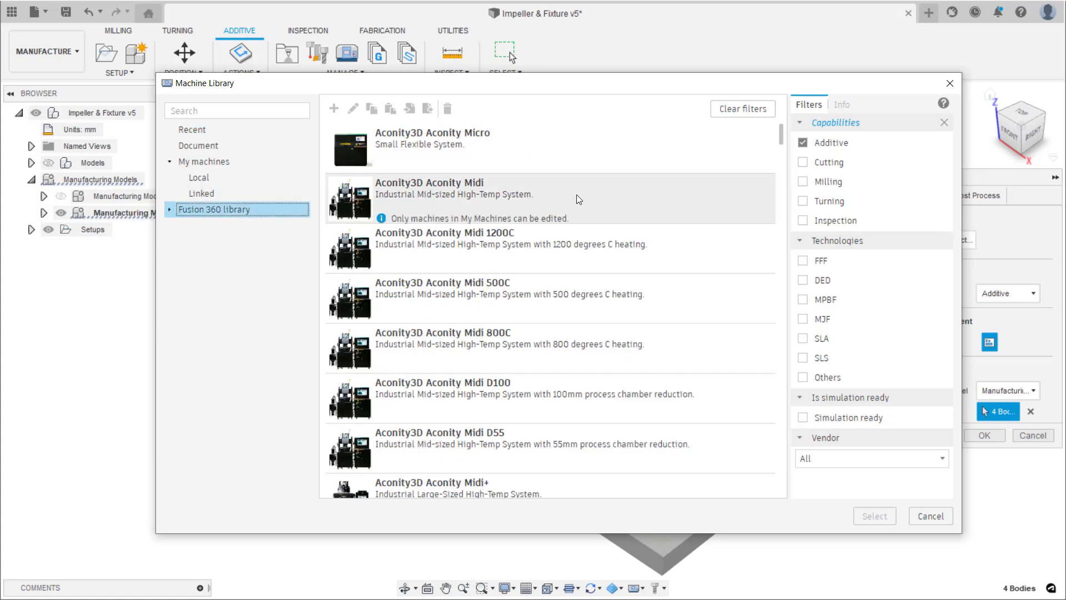
click(803, 299)
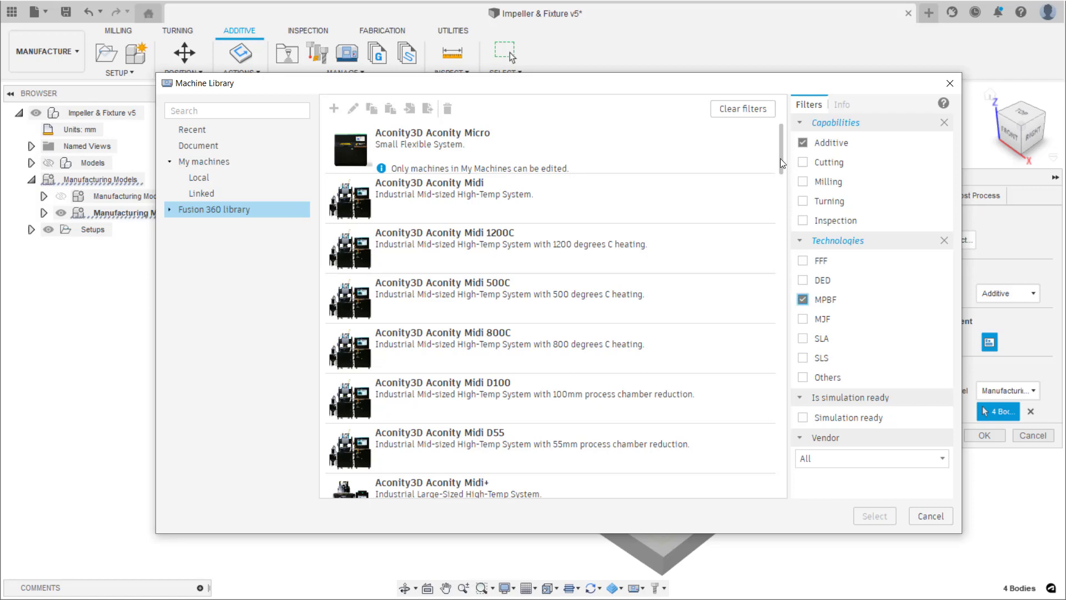
drag(780, 158, 790, 415)
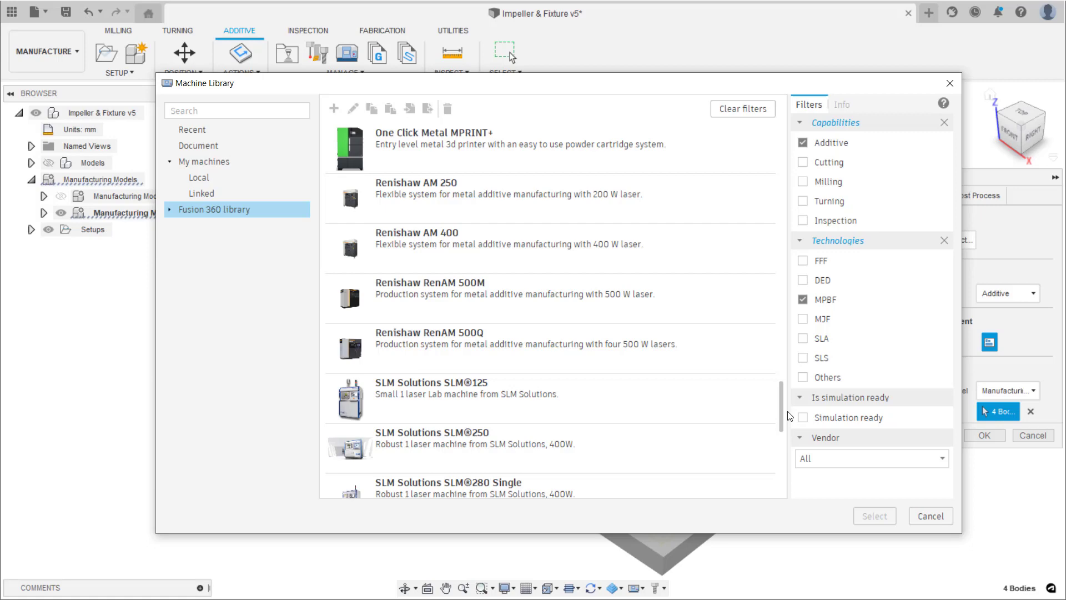
click(706, 358)
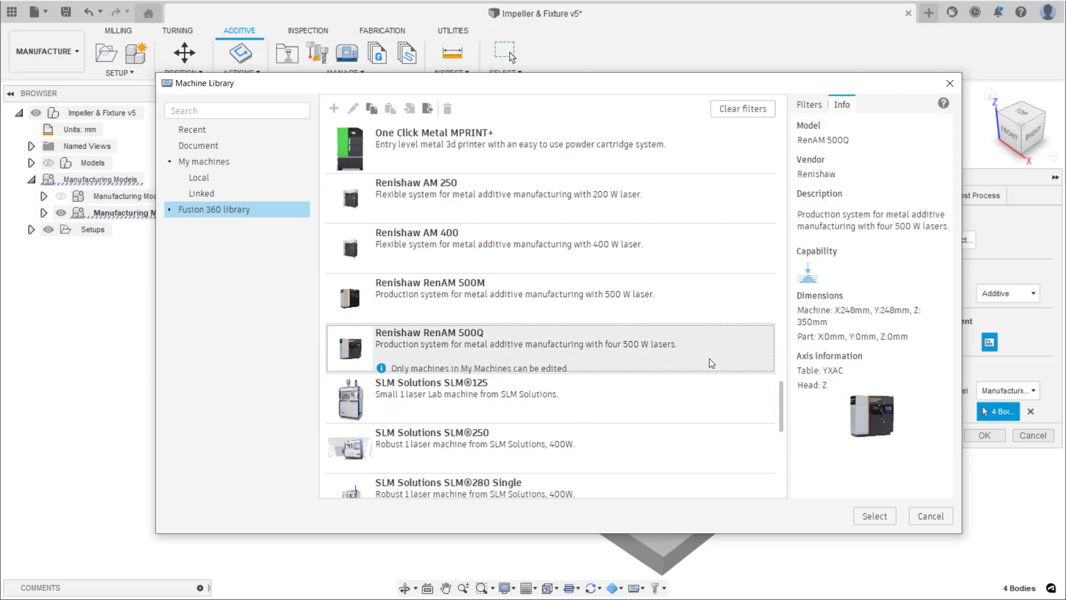
click(875, 517)
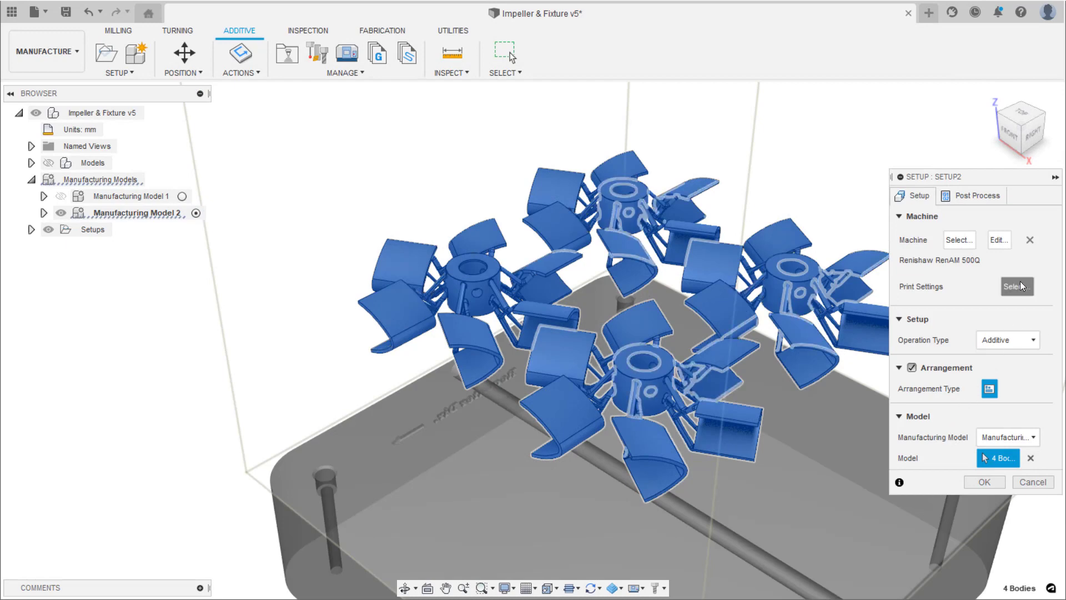
- Choose the MPBF print setting Aluminium AlSi10Mg-0503-3177-Q M 30 micron and confirm Setup2
click(1021, 286)
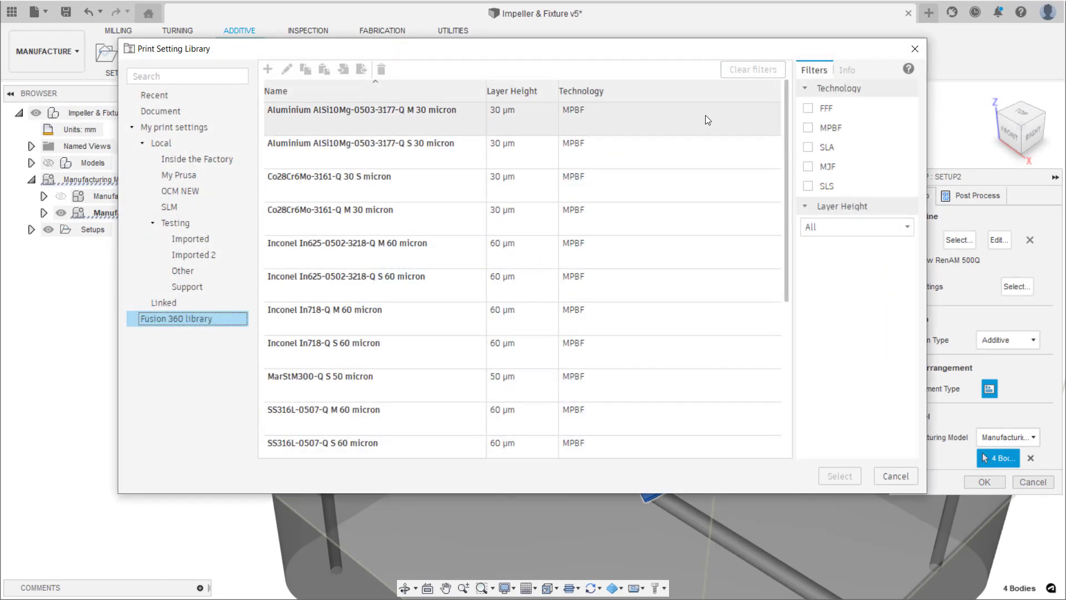
click(808, 127)
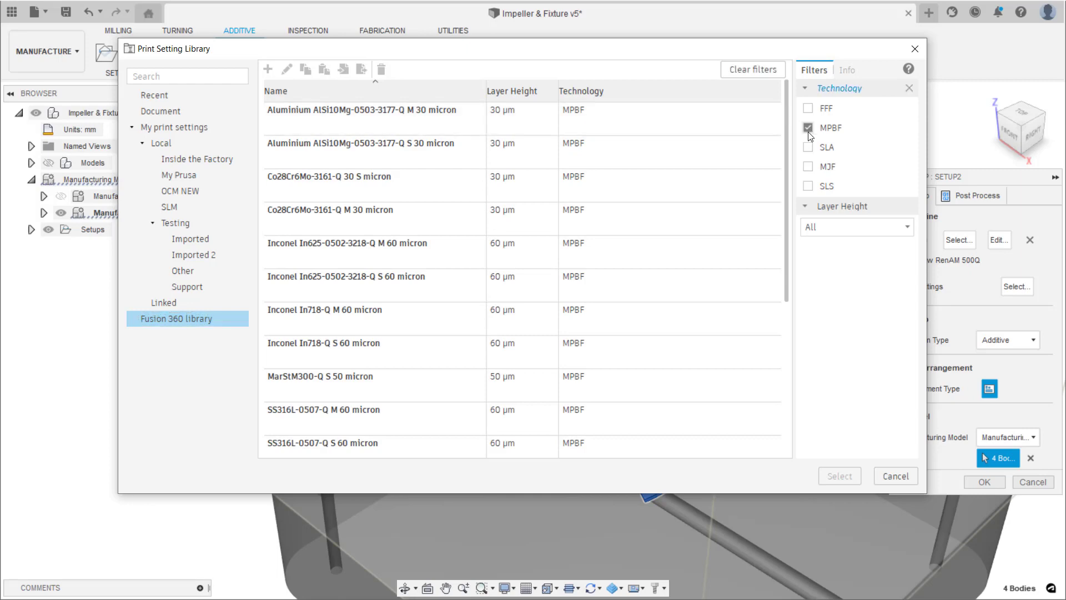
click(731, 118)
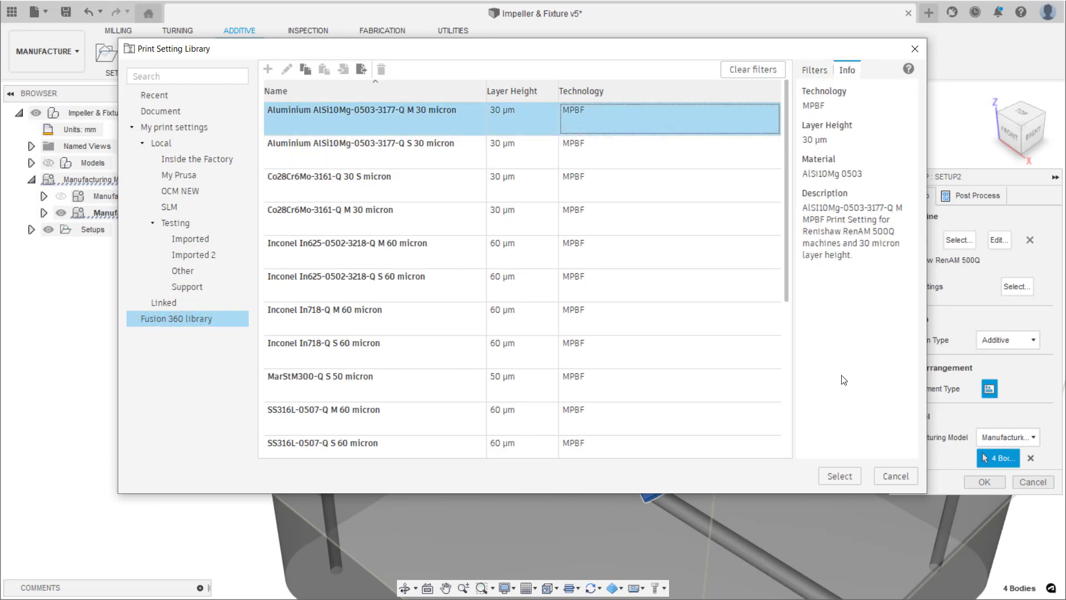
click(839, 475)
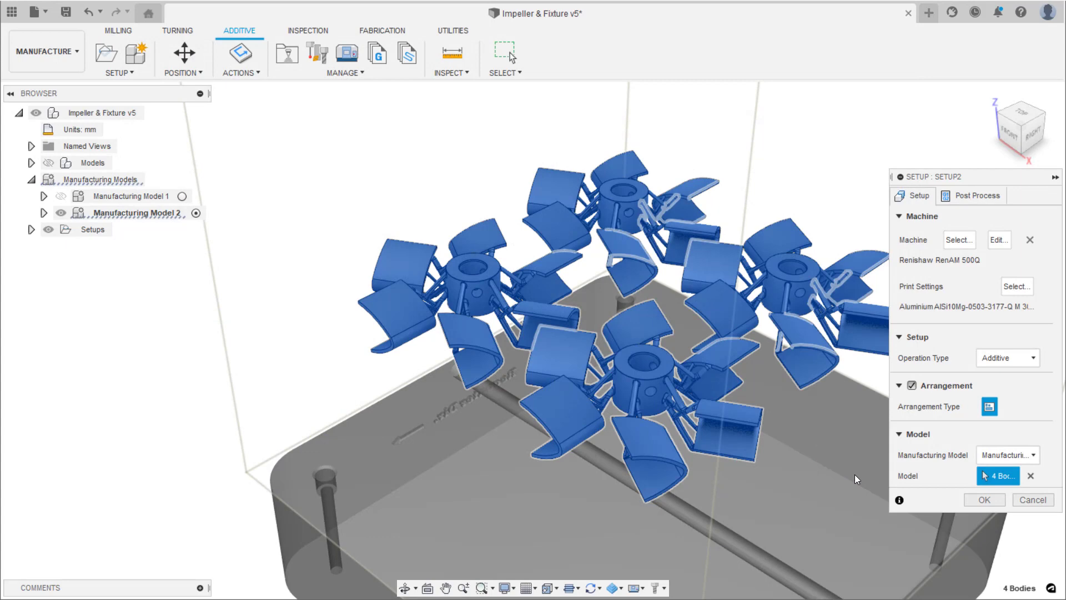
click(979, 500)
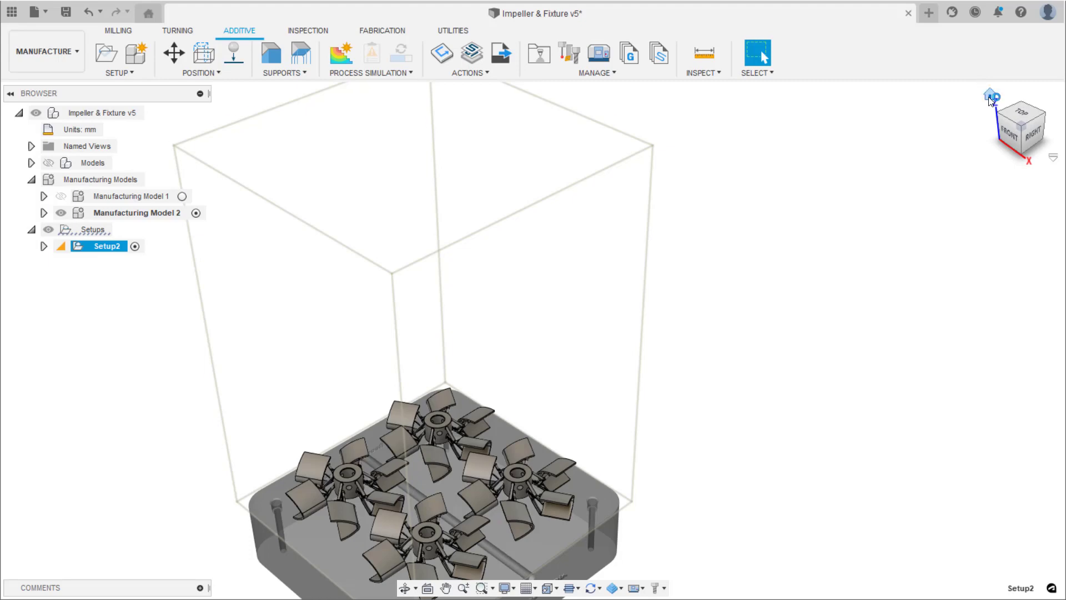
click(997, 103)
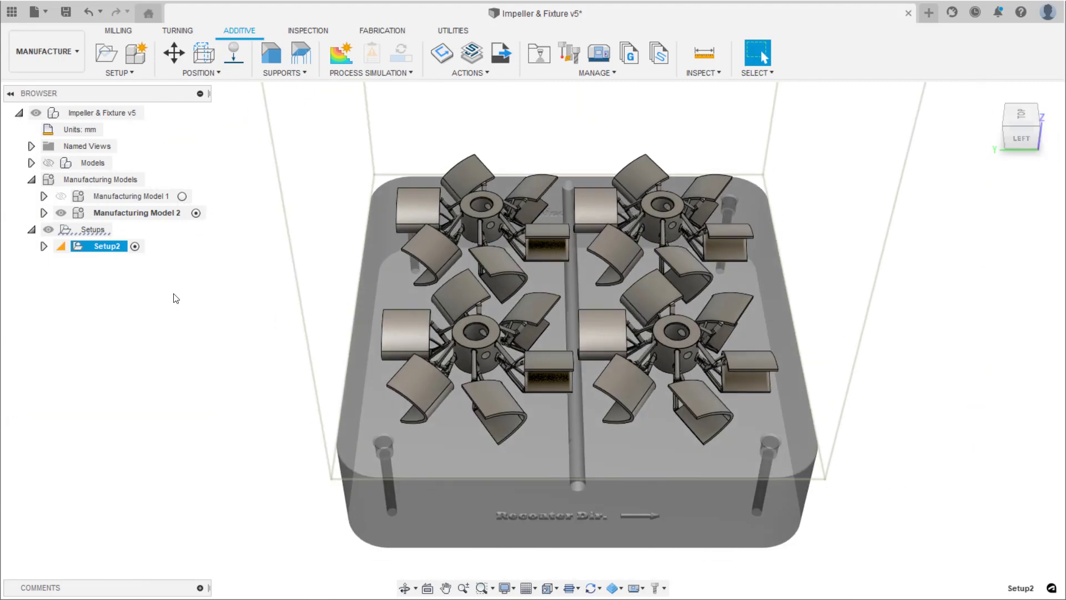
- Expand Setup2 in the browser and bring up the aluminium print setting's context menu
click(43, 246)
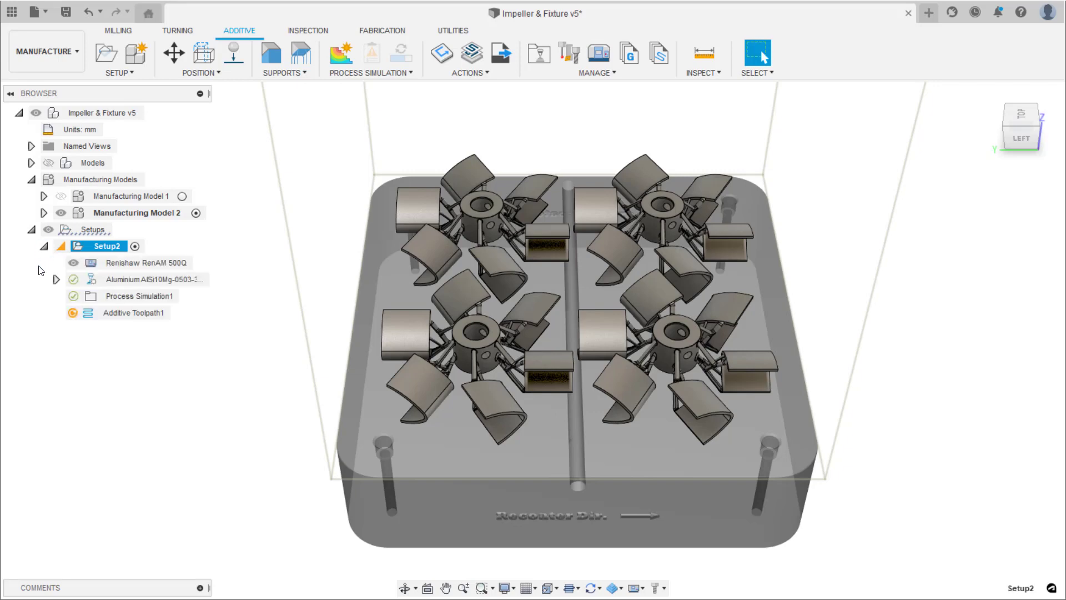
right_click(133, 279)
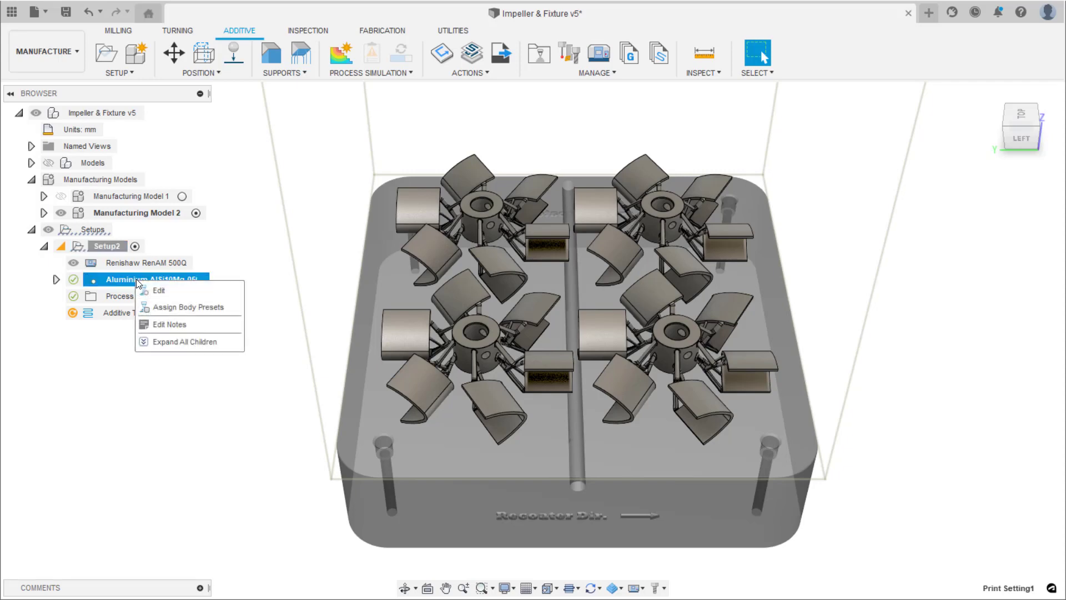
- Open the aluminium print setting in the Print Setting Editor and review its General parameters
click(159, 288)
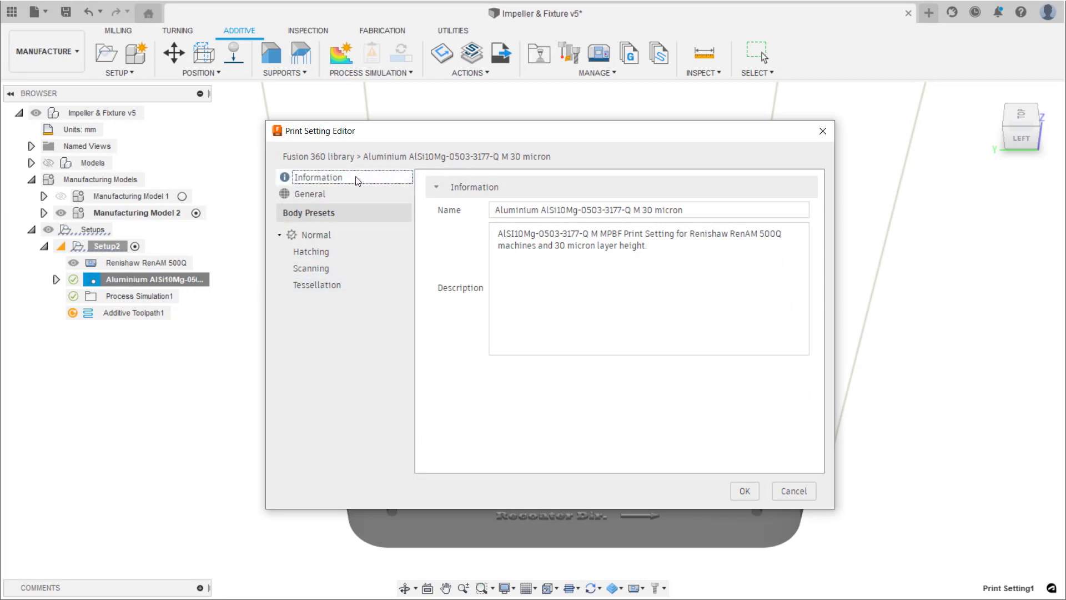
click(345, 195)
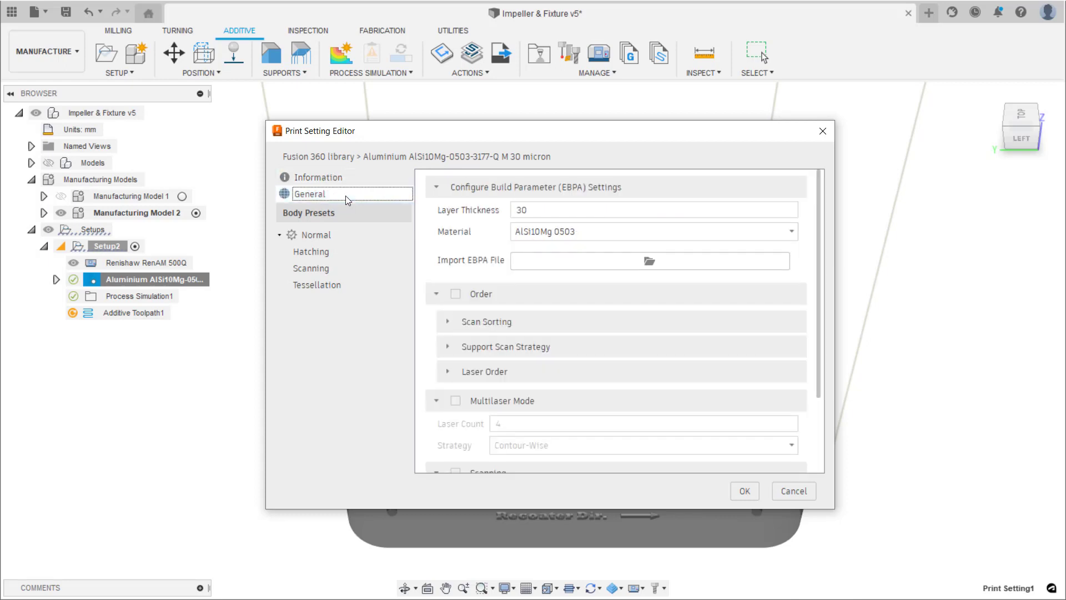
scroll(432, 244, down, 3)
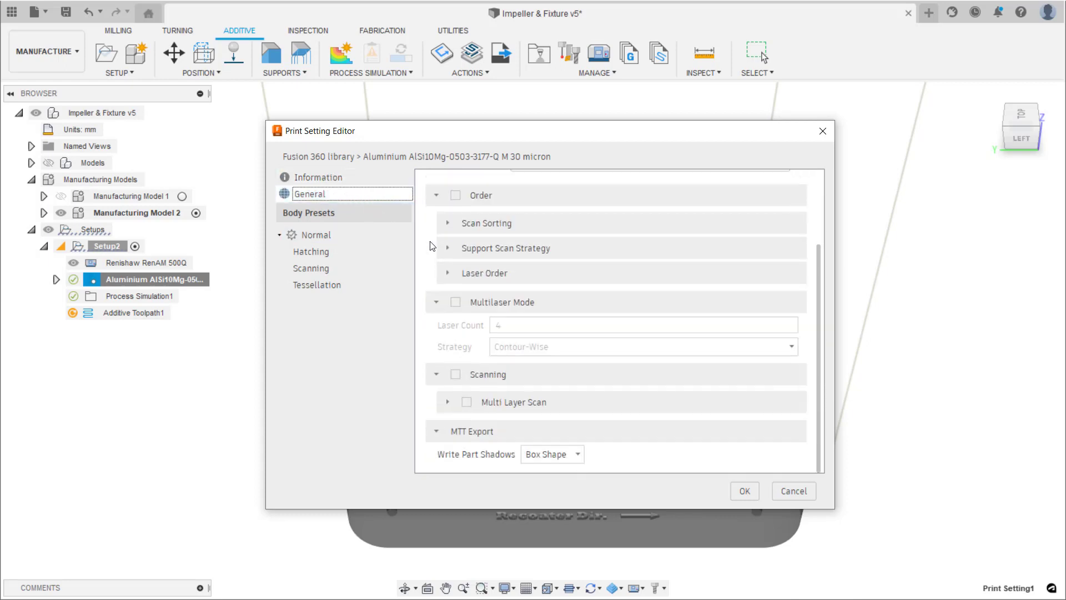
scroll(432, 245, up, 3)
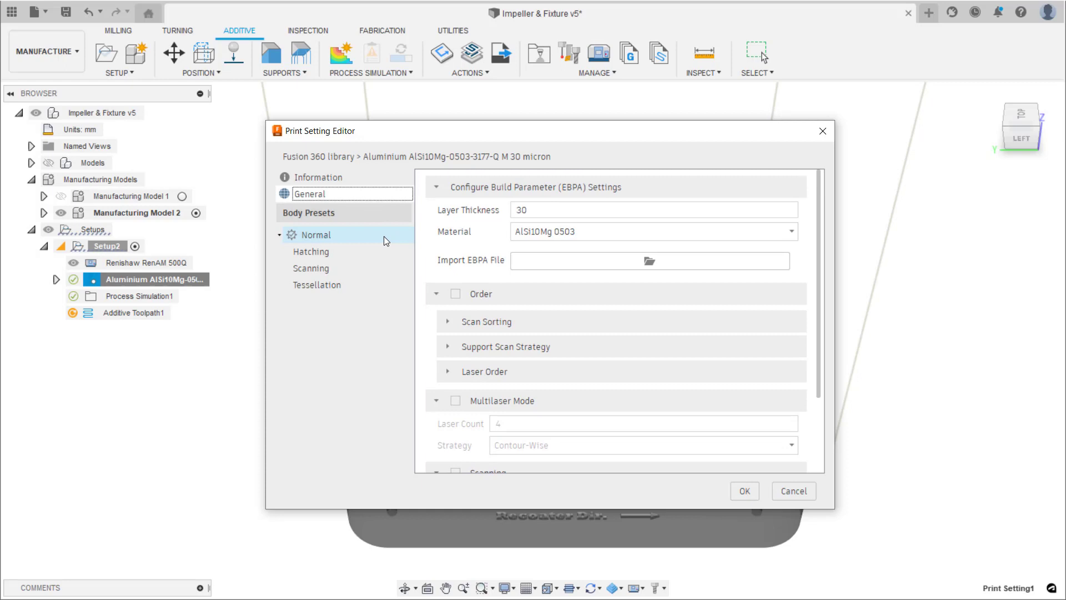
- Expand the Normal preset's Hatching Border and Fill Hatch Pattern sections
click(368, 235)
click(355, 251)
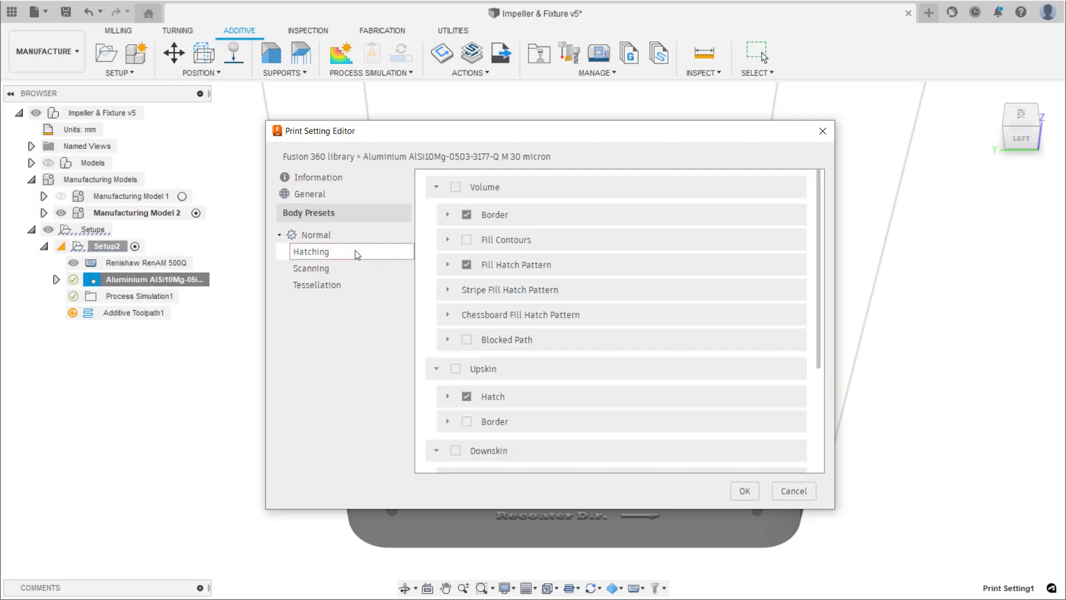
click(448, 215)
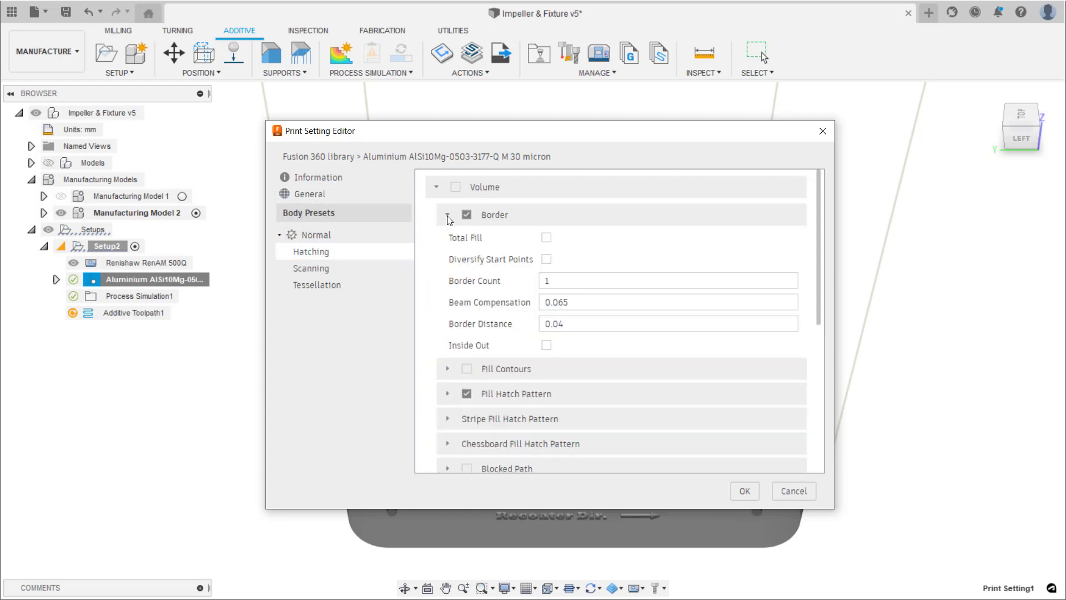
click(448, 393)
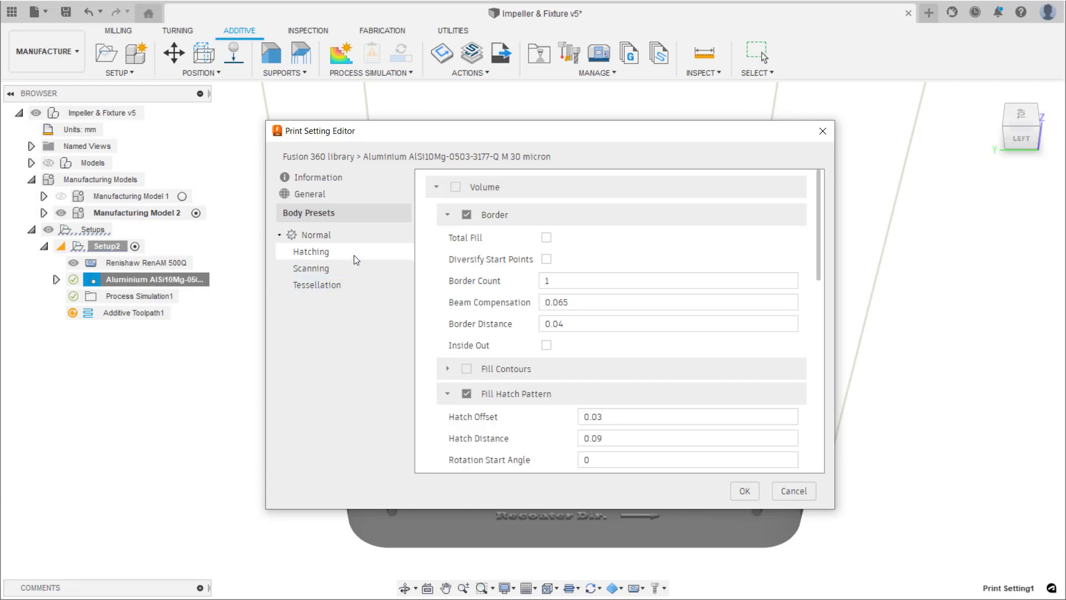
- Duplicate the Normal body preset three times, producing Normal 1, Normal 2 and Normal 3
click(352, 234)
right_click(352, 234)
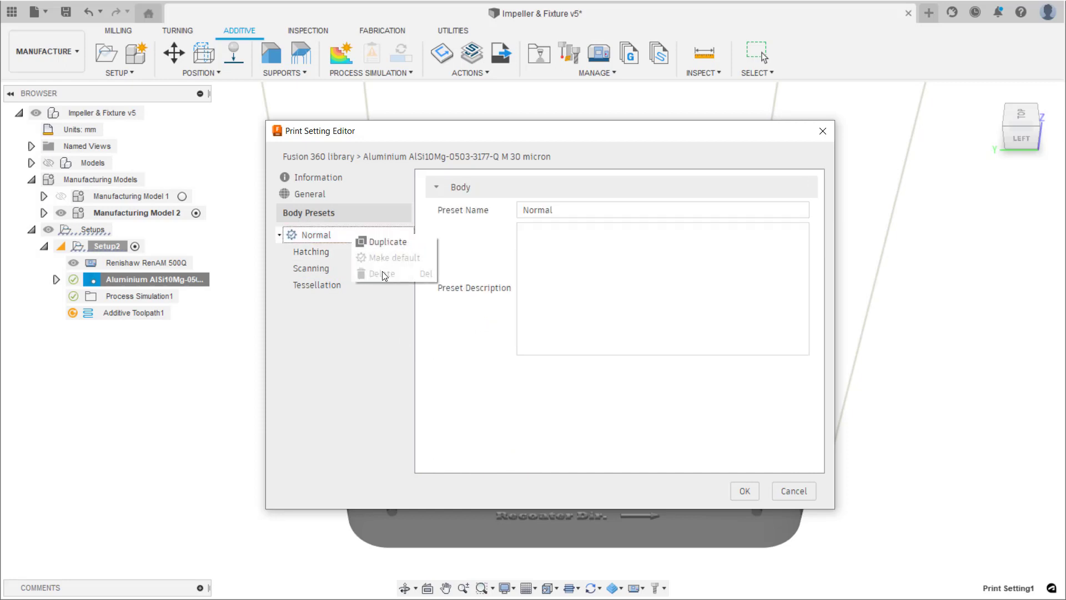
click(383, 247)
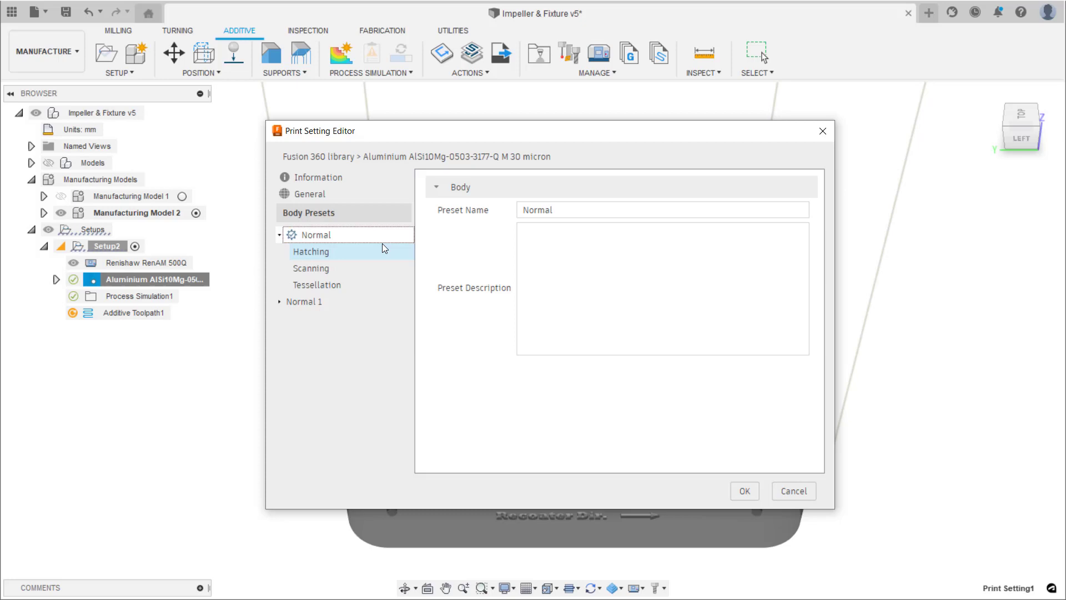
click(352, 302)
right_click(353, 305)
click(367, 312)
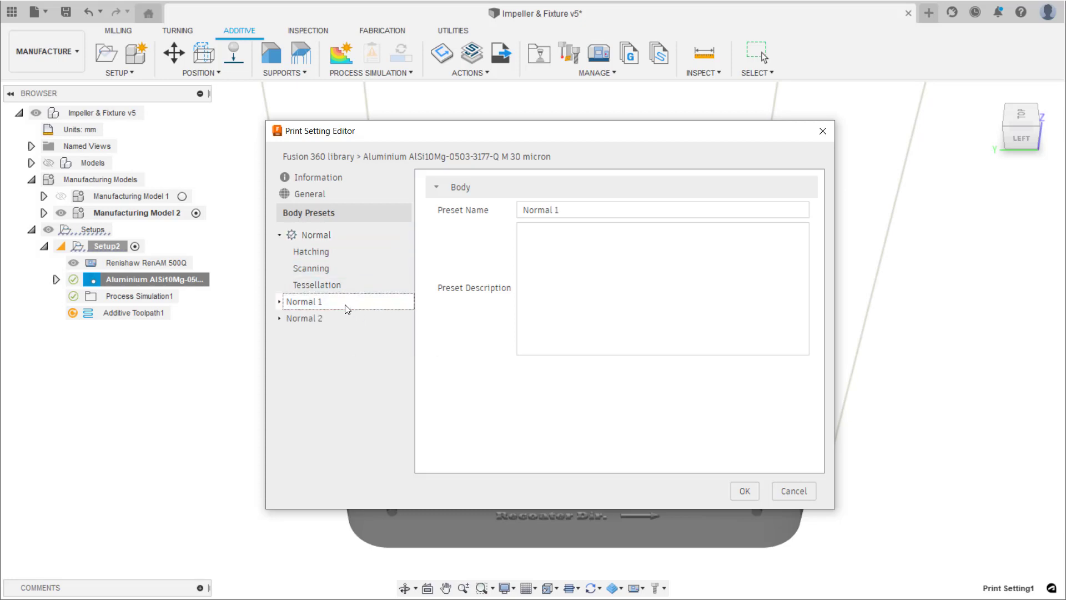
right_click(345, 305)
click(361, 311)
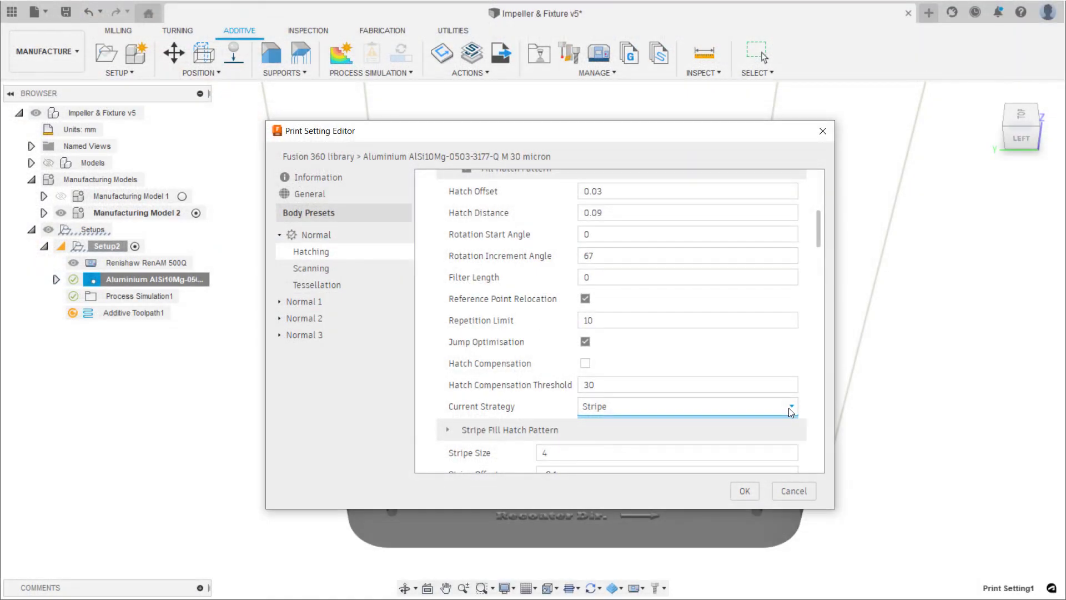
- Switch the Normal preset's hatch strategy to Chessboard, change its Border Count, and save the print setting
click(789, 408)
click(778, 436)
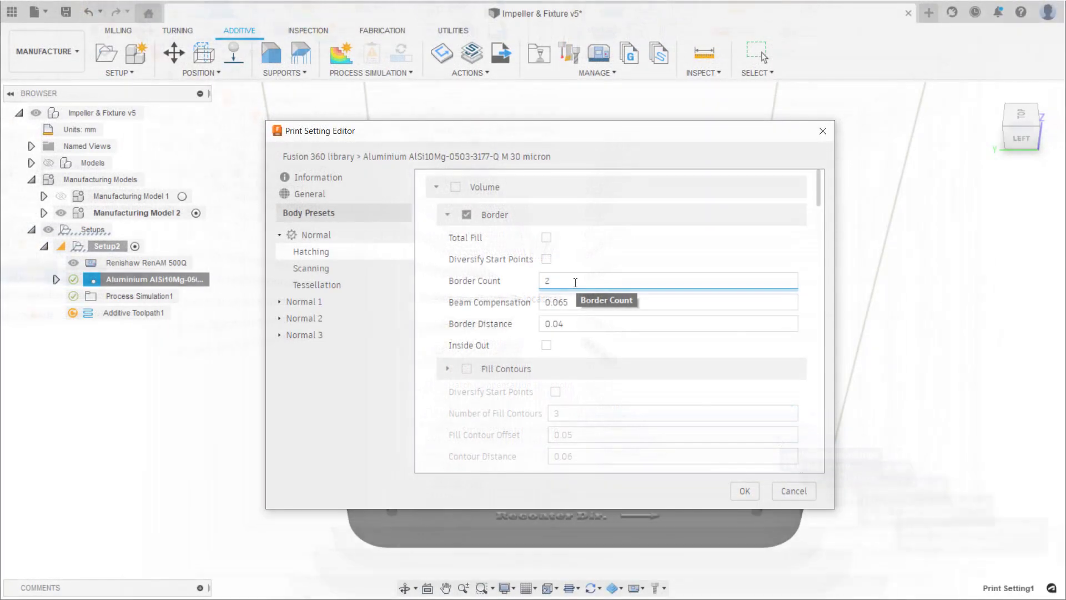
drag(573, 281, 536, 286)
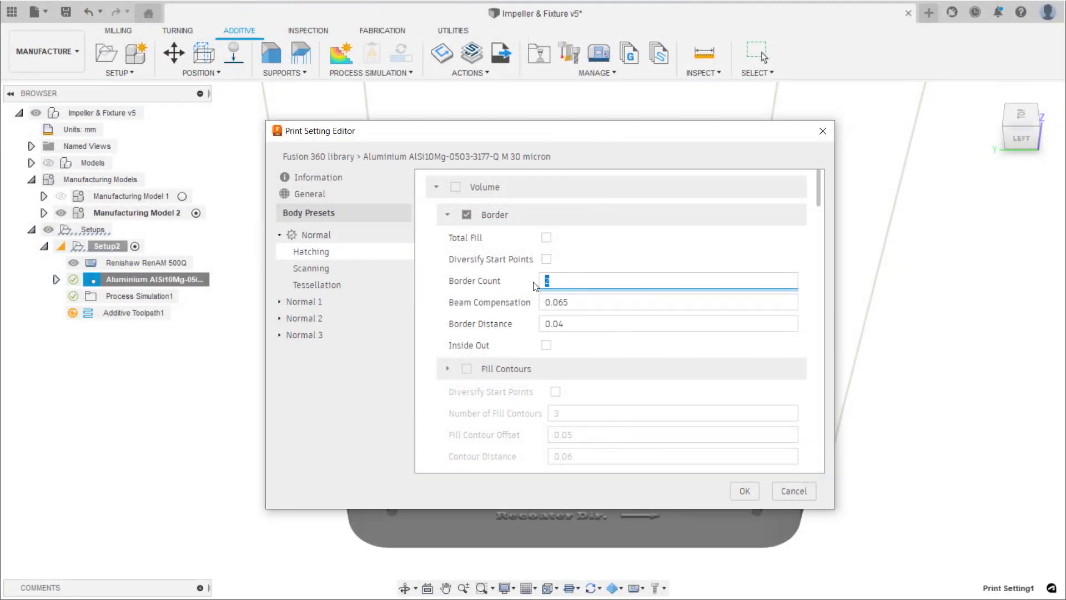
text(6)
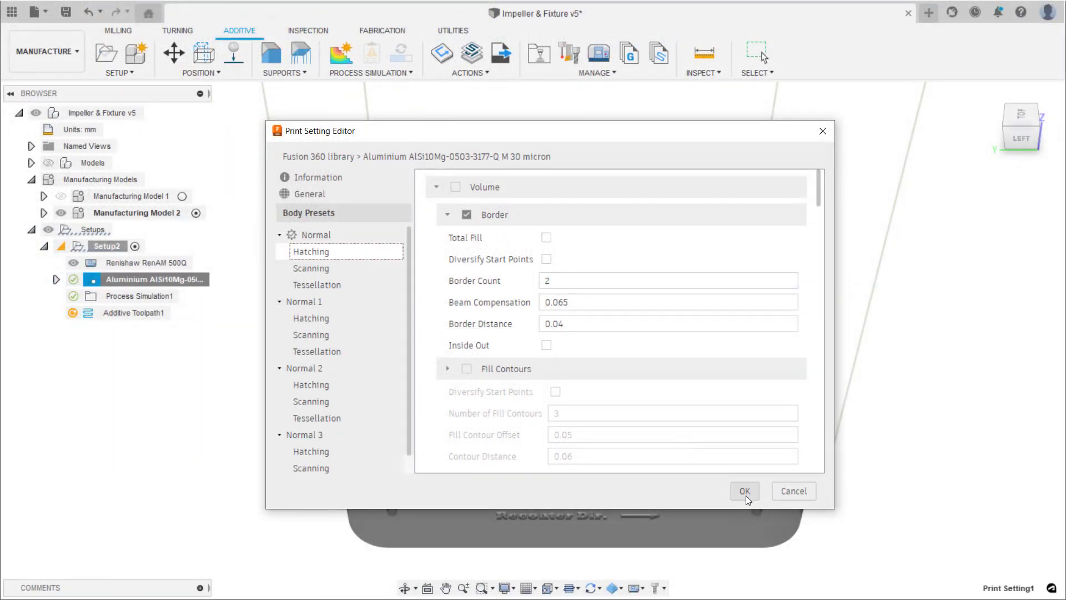
click(745, 491)
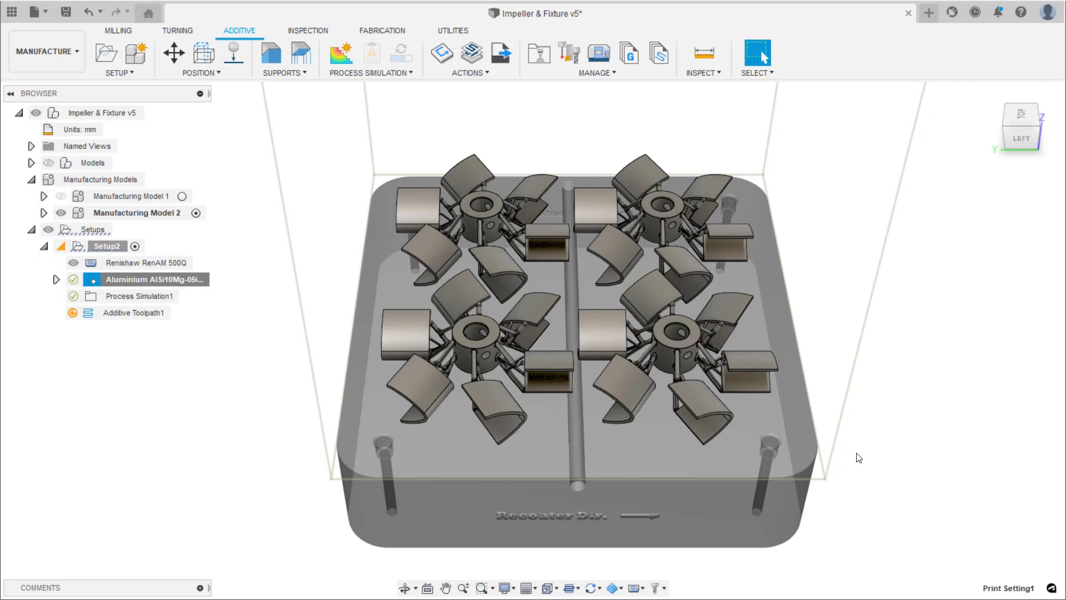
- Via Assign Body Presets, give Normal 1 the top-right, Normal 2 the bottom-left, Normal 3 the bottom-right impeller
right_click(185, 280)
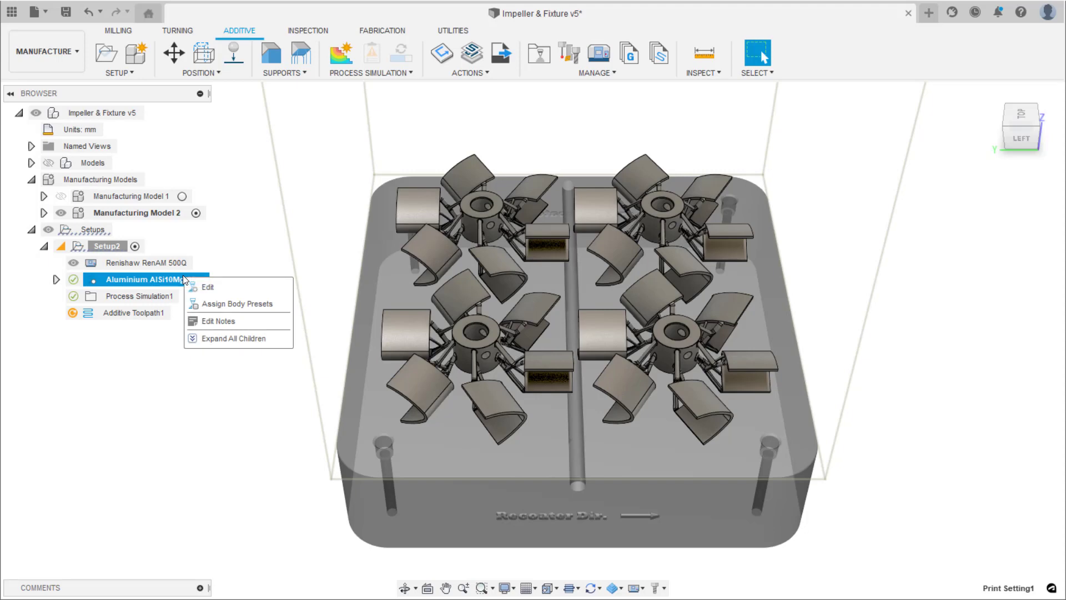
click(206, 302)
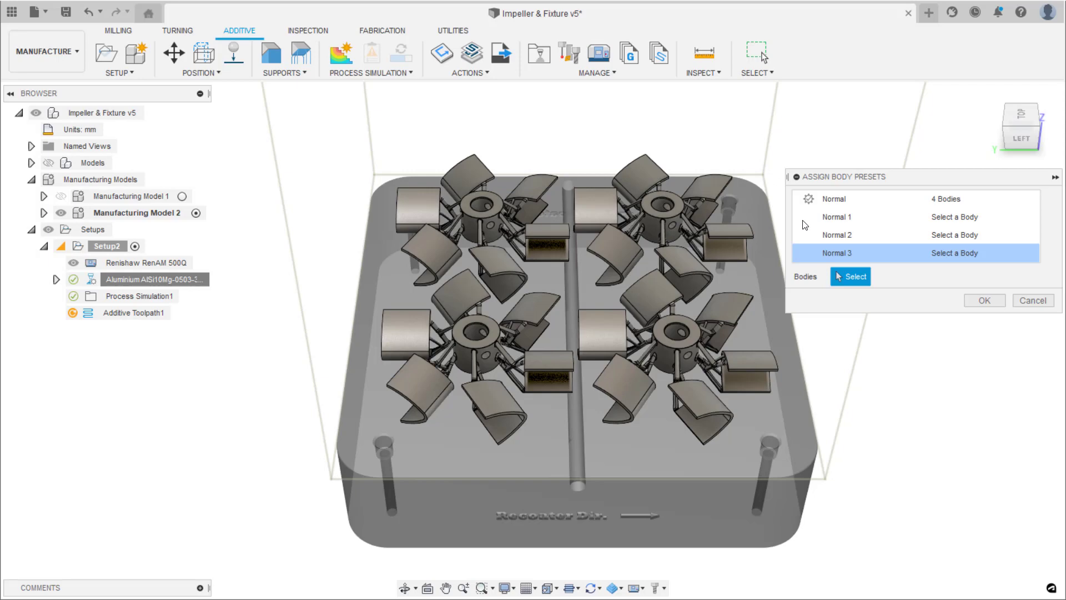
click(836, 201)
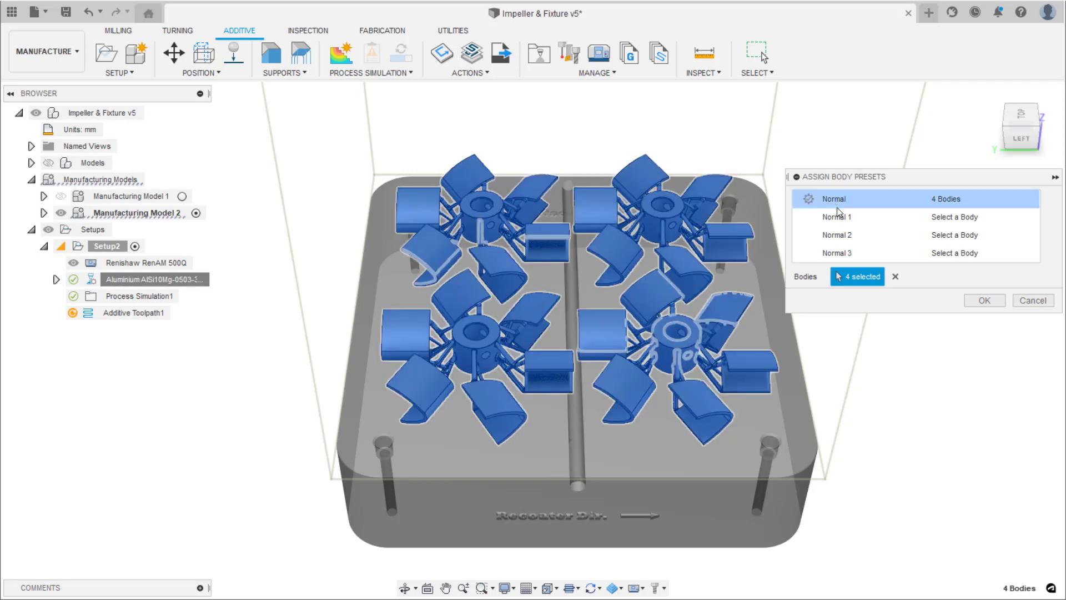
click(837, 216)
click(704, 228)
click(833, 235)
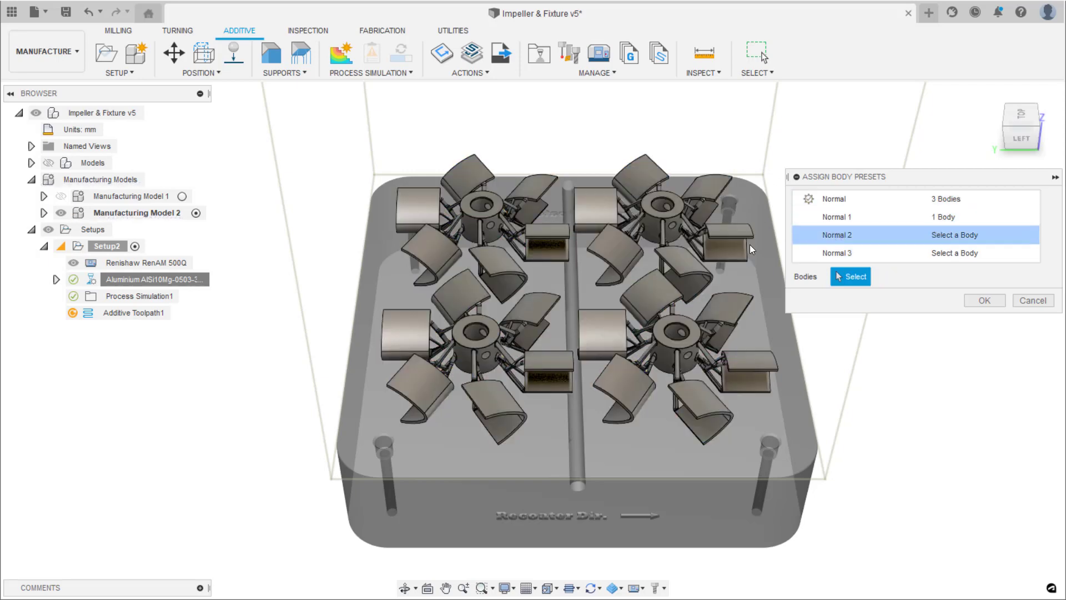
click(533, 339)
click(821, 254)
click(705, 326)
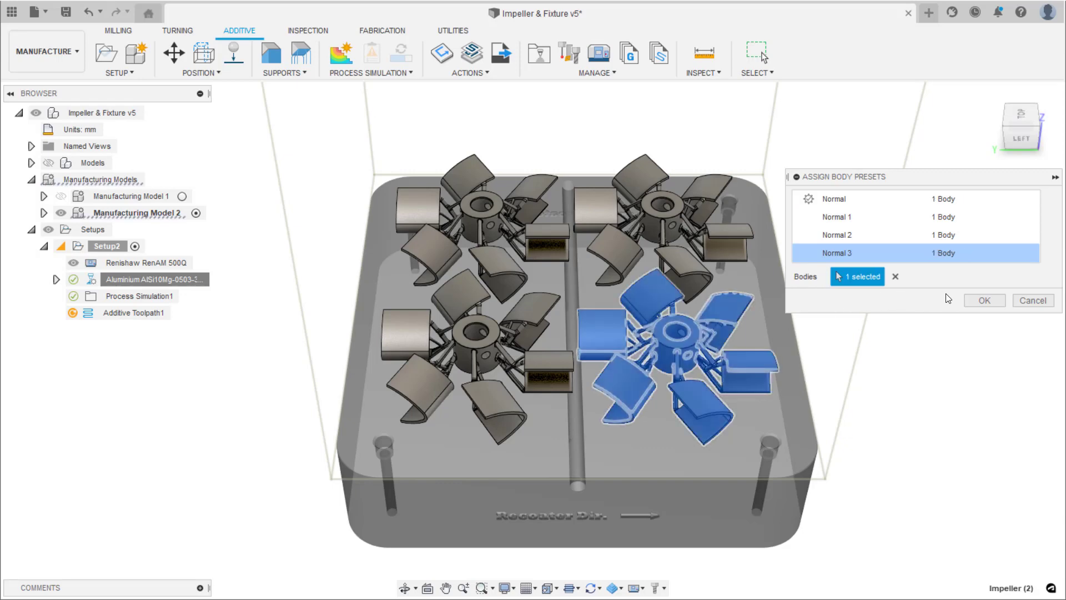
click(980, 299)
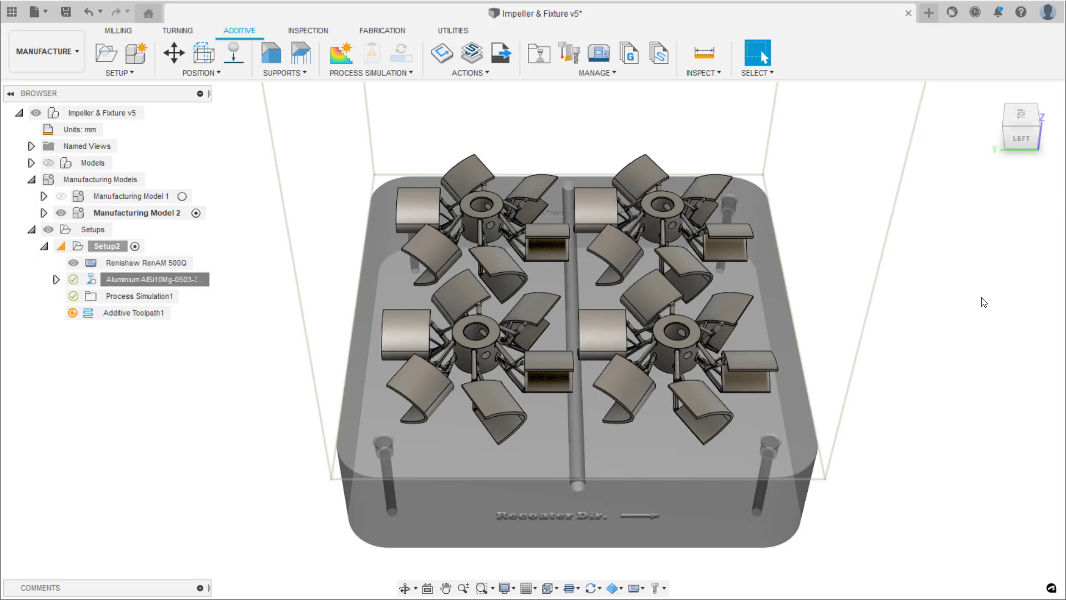
- Expand Setup2's aluminium print setting in the browser to list presets Normal and Normal 1–3
click(56, 279)
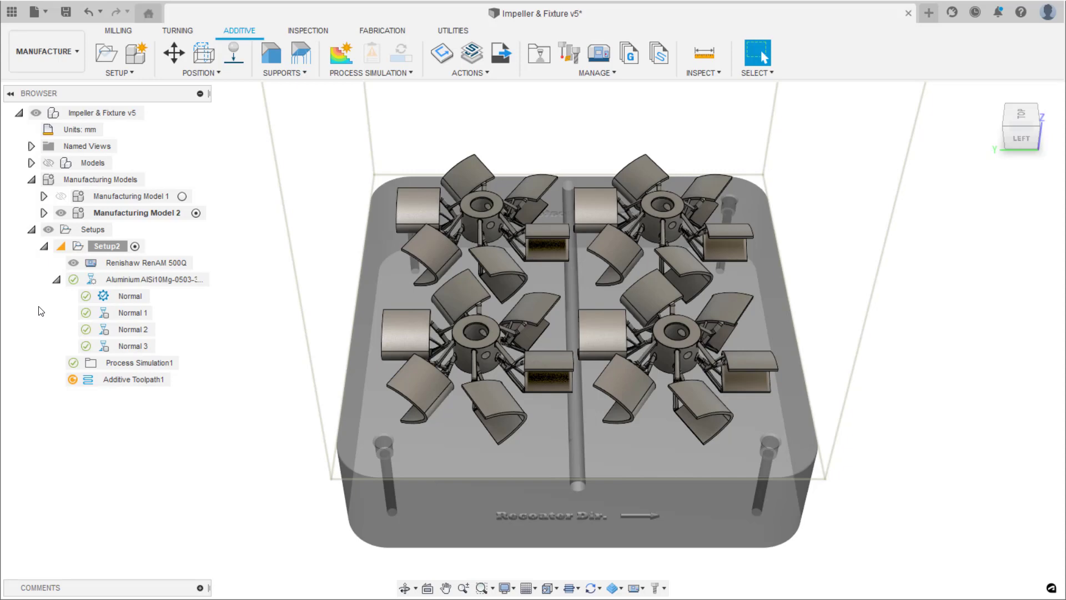